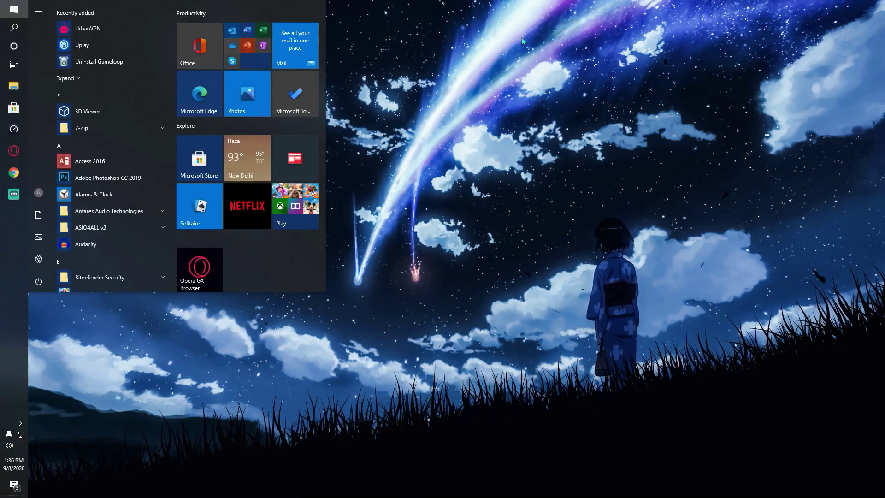
# Find NVIDIA GeForce NOW by searching the installed apps for "ge" and launch it.
pyautogui.press('Escape')
pyautogui.press('super')
pyautogui.write('gr')
pyautogui.press('BackSpace')
pyautogui.write('e')
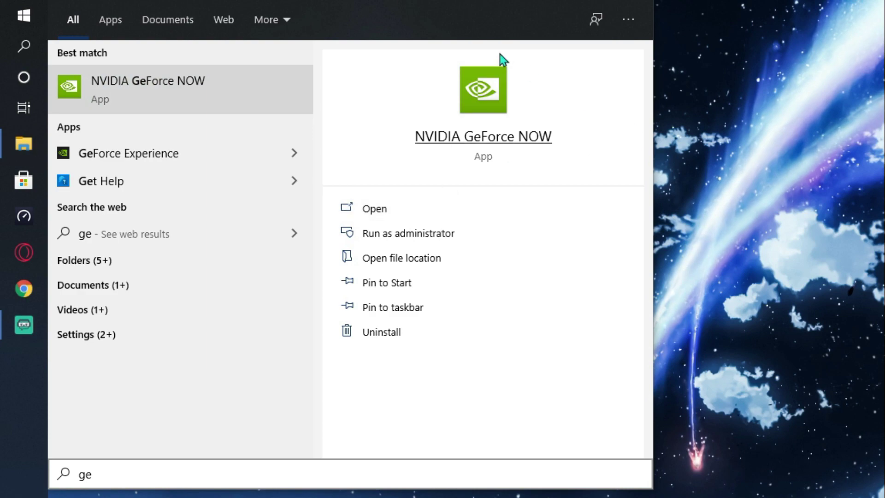
pyautogui.press('Return')
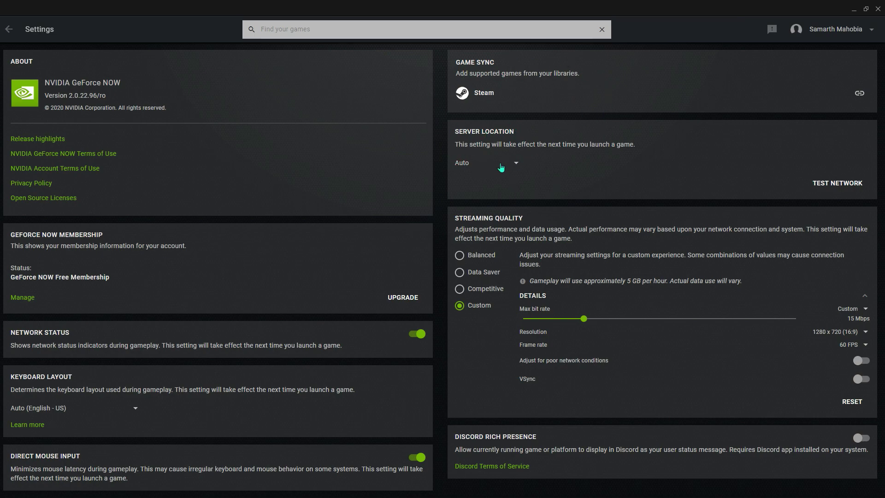
# Examine the server location, maximum bit rate, resolution and frame rate options in the GeForce NOW settings, and minimize the window.
pyautogui.click(519, 163)
pyautogui.click(479, 166)
pyautogui.moveTo(540, 319); pyautogui.dragTo(581, 314)
pyautogui.click(827, 332)
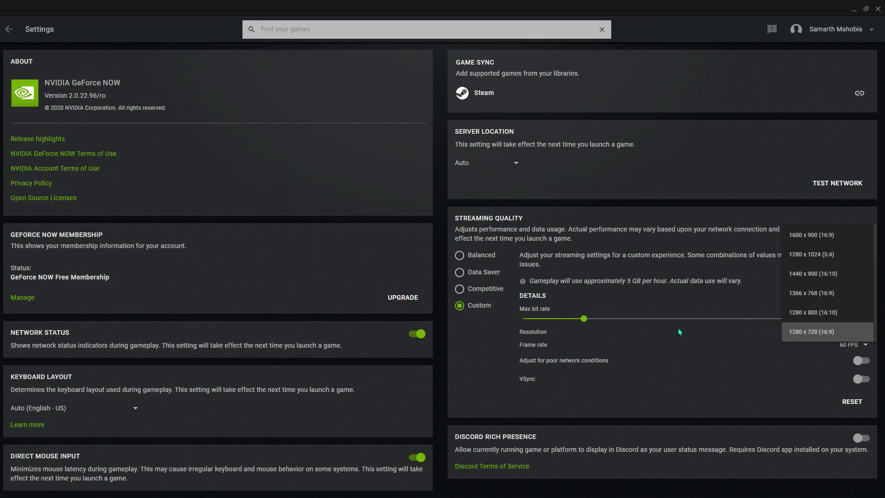
pyautogui.click(649, 332)
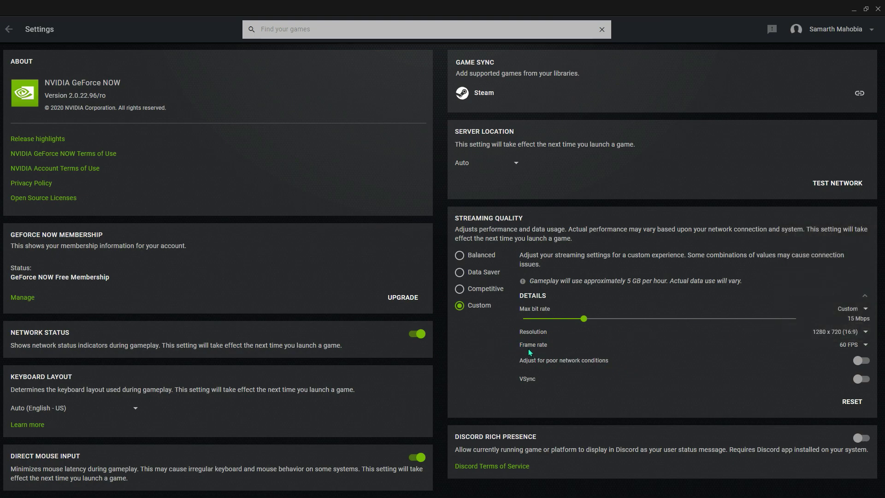
pyautogui.click(842, 347)
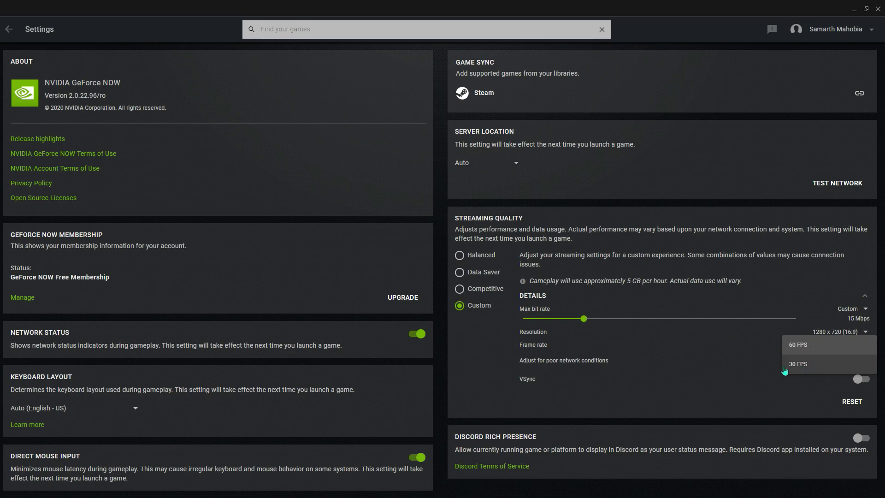
pyautogui.click(465, 372)
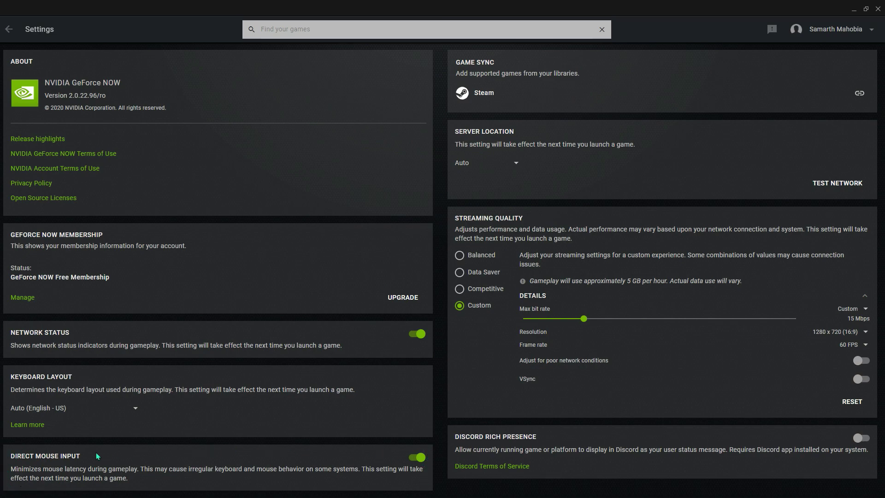
pyautogui.click(854, 12)
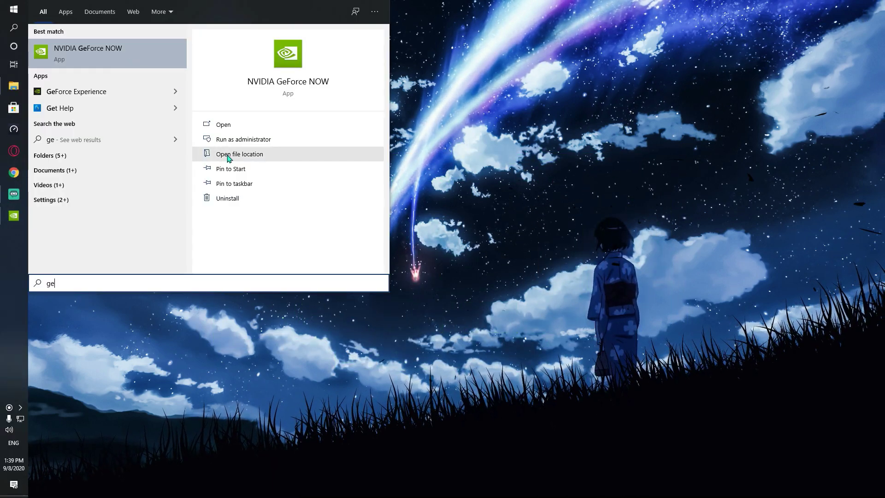
# Open the CEF folder containing the NVIDIA GeForce NOW program files through its shortcut, and check the Hidden items display option.
pyautogui.click(241, 153)
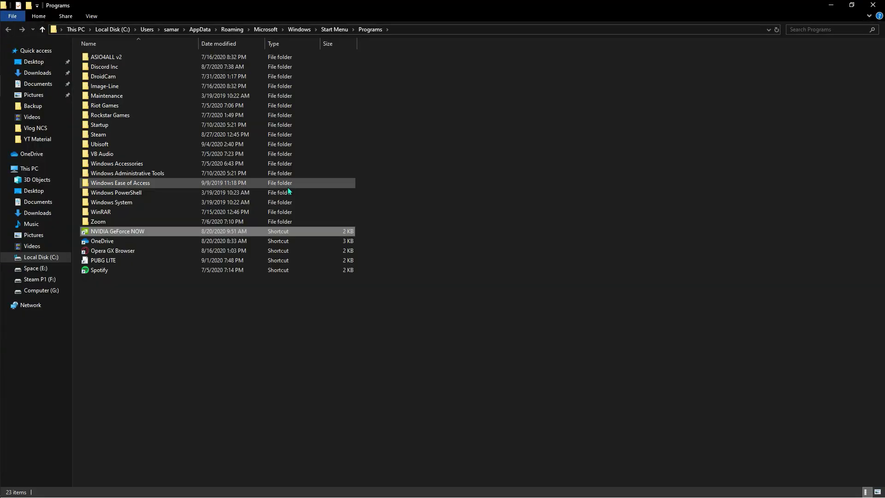
pyautogui.rightClick(141, 234)
pyautogui.click(186, 252)
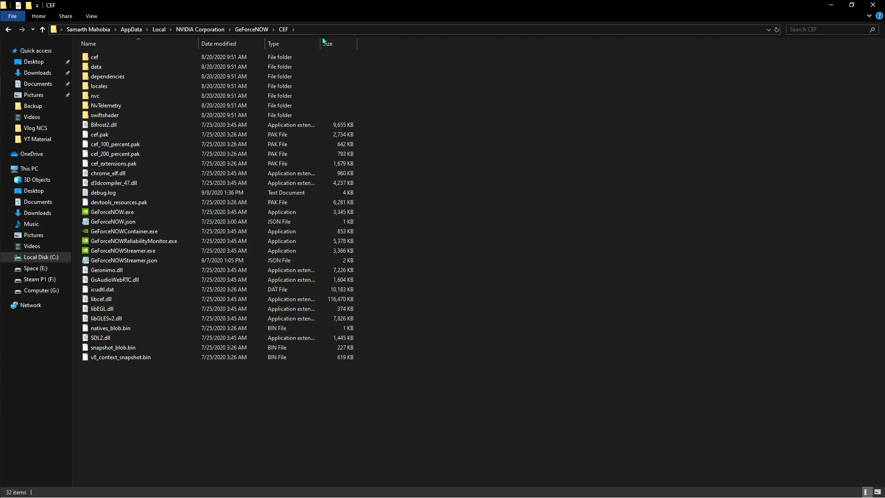
pyautogui.click(93, 18)
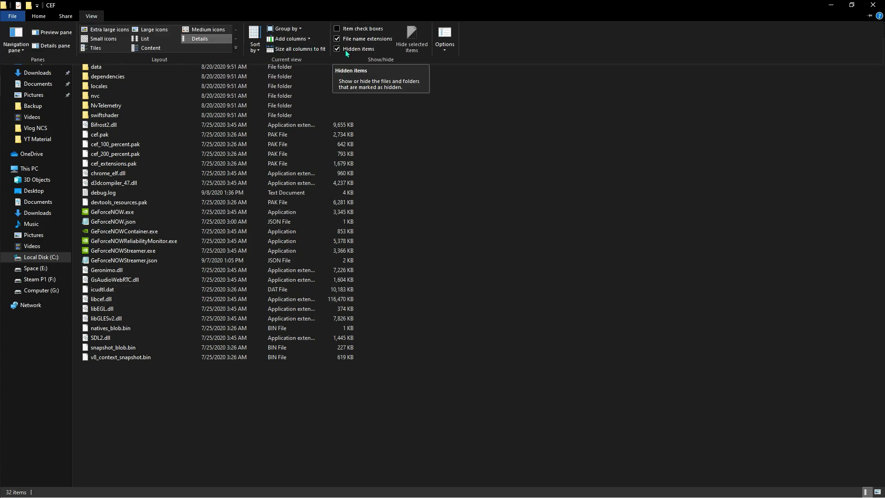
pyautogui.click(404, 156)
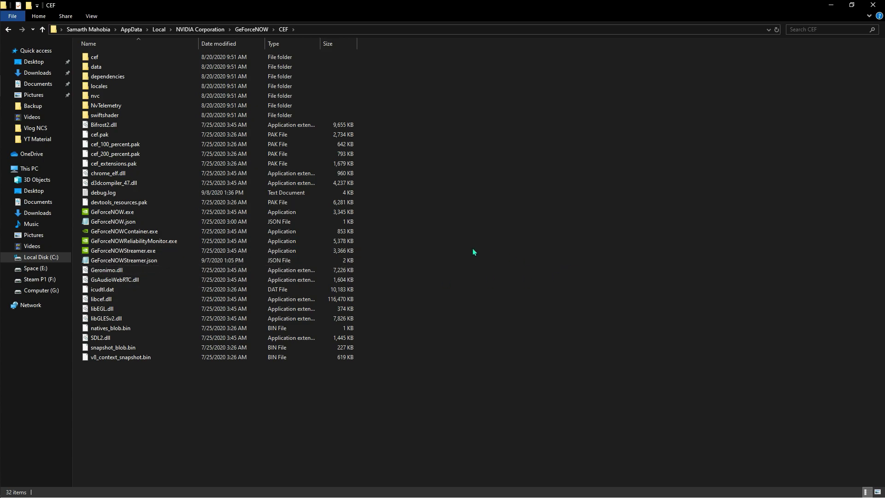
# Open GeForceNOWStreamer.json from the CEF folder for editing in Notepad and maximize the window.
pyautogui.moveTo(448, 247); pyautogui.dragTo(384, 261)
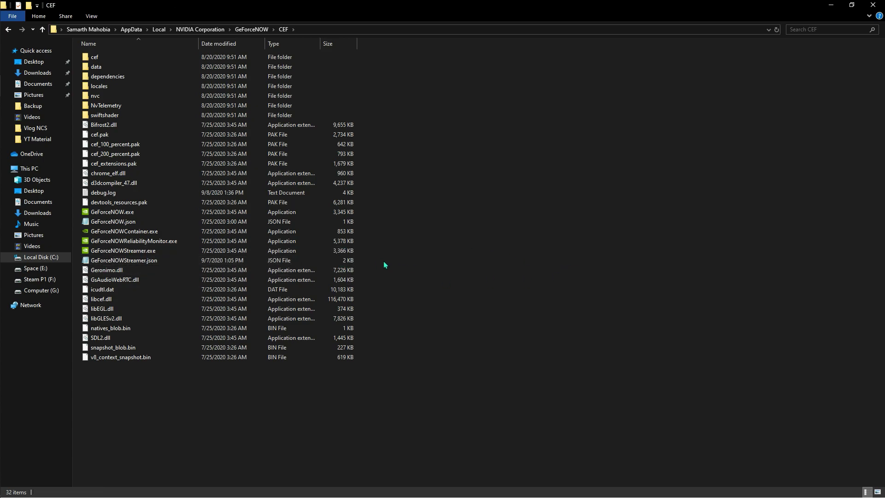
pyautogui.click(342, 259)
pyautogui.click(458, 279)
pyautogui.rightClick(232, 260)
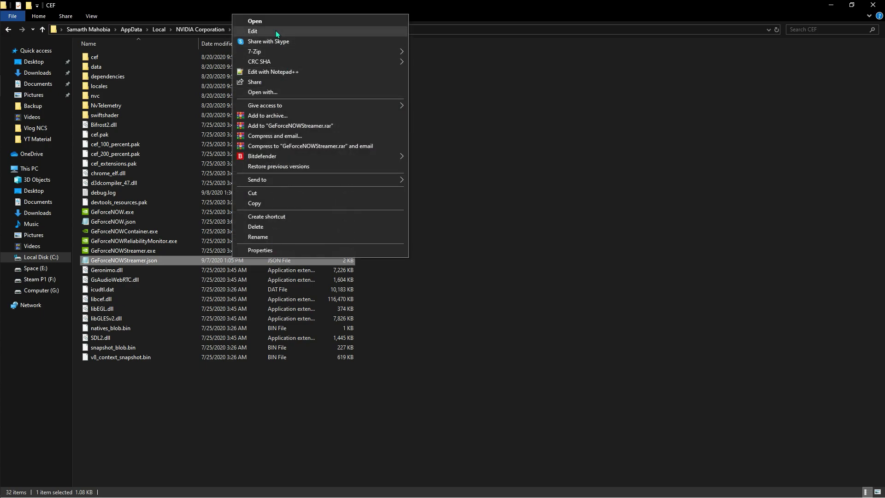
pyautogui.click(276, 31)
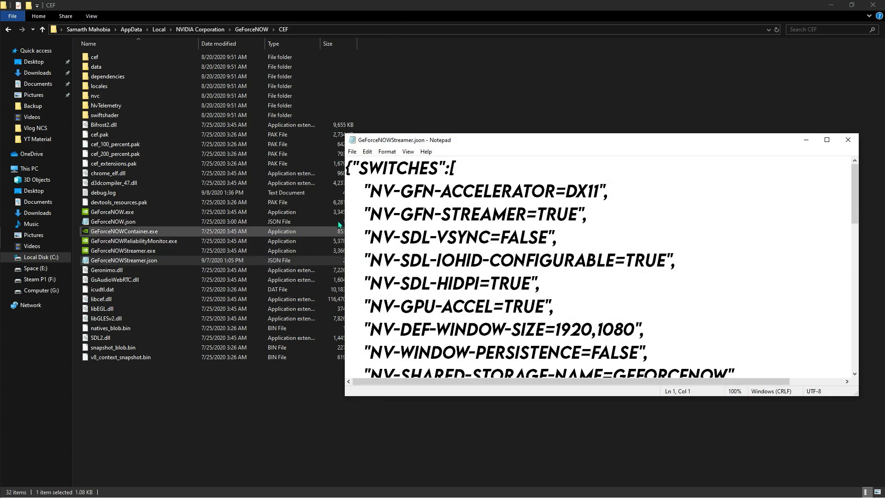
pyautogui.moveTo(454, 140); pyautogui.dragTo(341, 116)
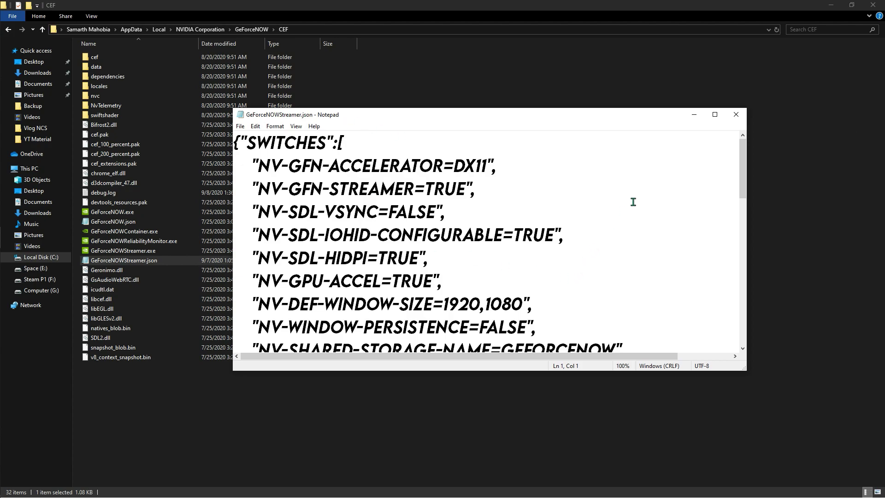
pyautogui.click(715, 114)
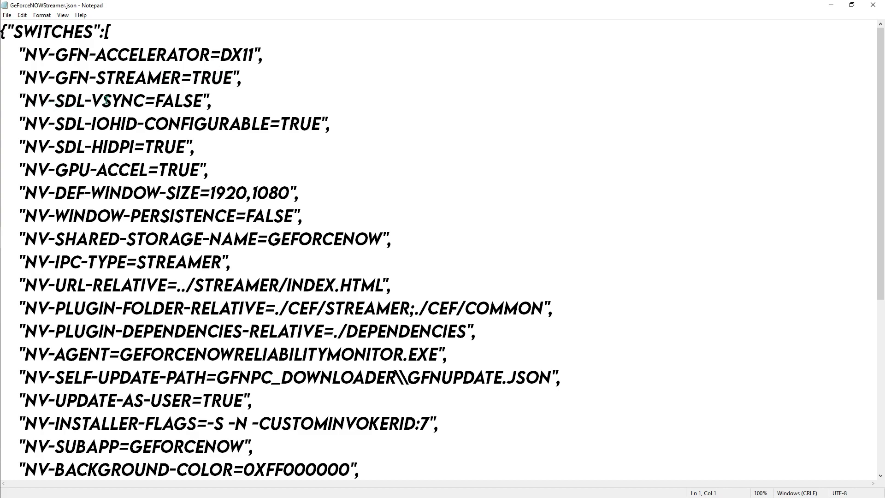
# Examine the VSync, IOHID-configurable, HiDPI and default window size values in the switches list, and close the file.
pyautogui.moveTo(157, 100); pyautogui.dragTo(202, 101)
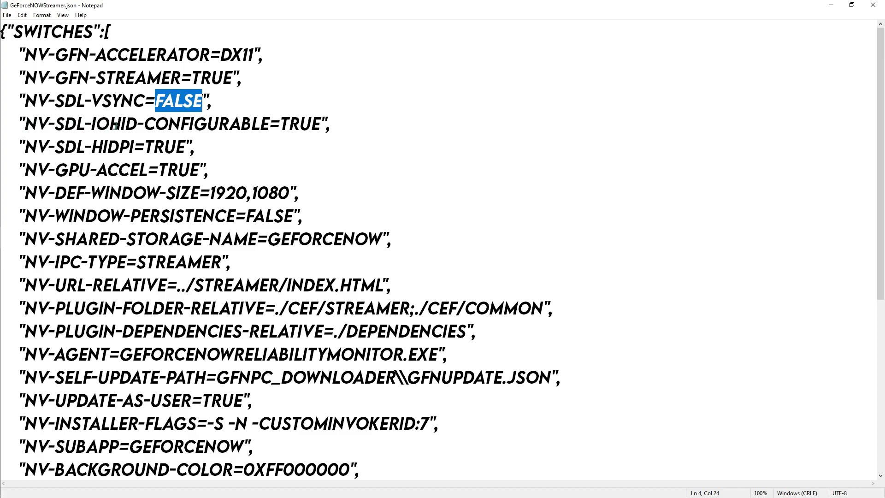
pyautogui.moveTo(281, 124); pyautogui.dragTo(321, 124)
pyautogui.moveTo(145, 146); pyautogui.dragTo(185, 147)
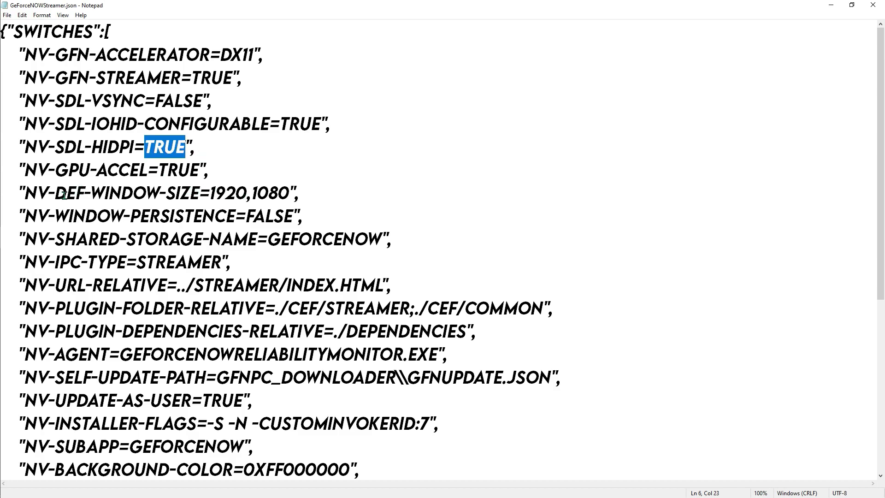
pyautogui.moveTo(210, 192); pyautogui.dragTo(290, 192)
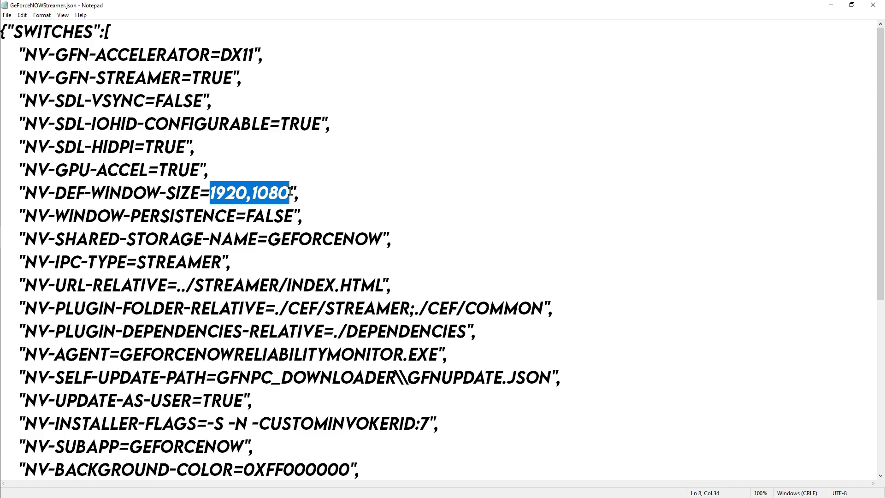
pyautogui.click(359, 186)
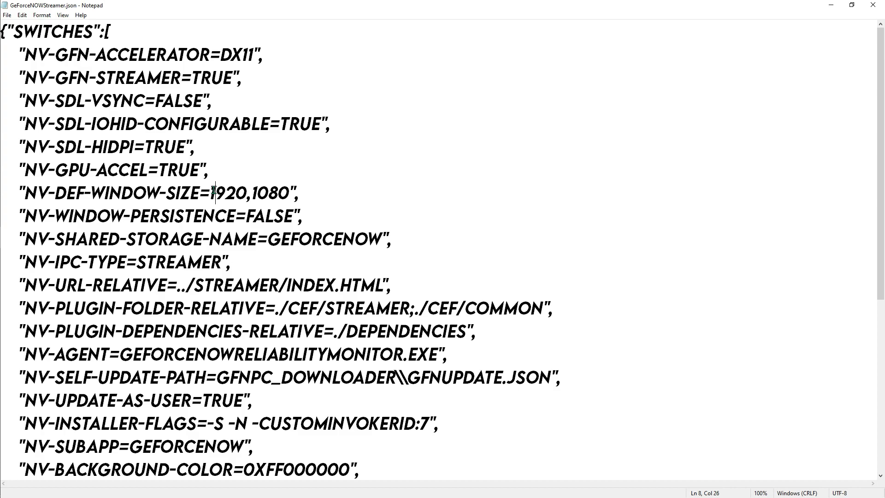
pyautogui.moveTo(211, 192); pyautogui.dragTo(289, 195)
pyautogui.click(390, 208)
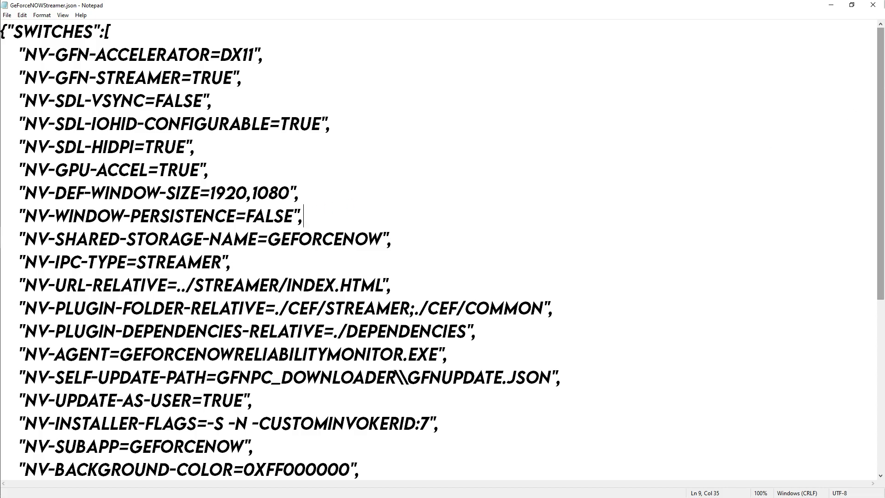
pyautogui.hotkey('alt', 'F4')
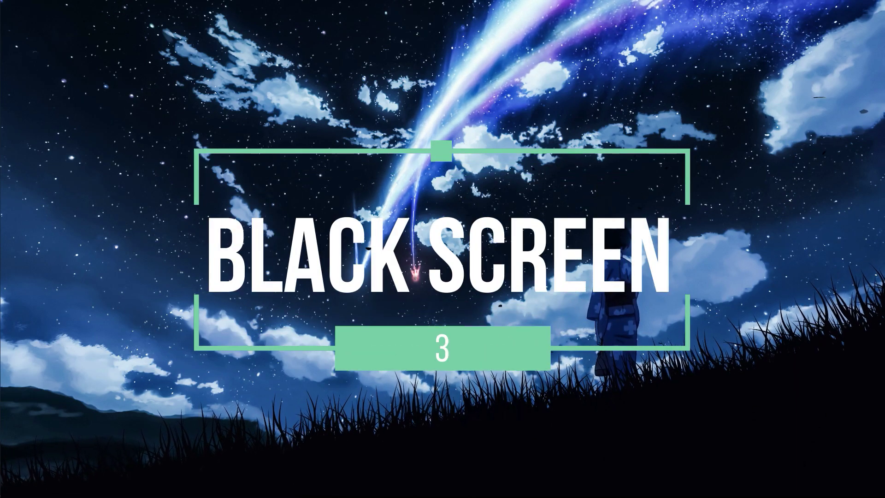
# Switch to GeForce NOW, return from the settings to the games page, and start Fortnite from My Library.
pyautogui.hotkey('alt', 'Tab')
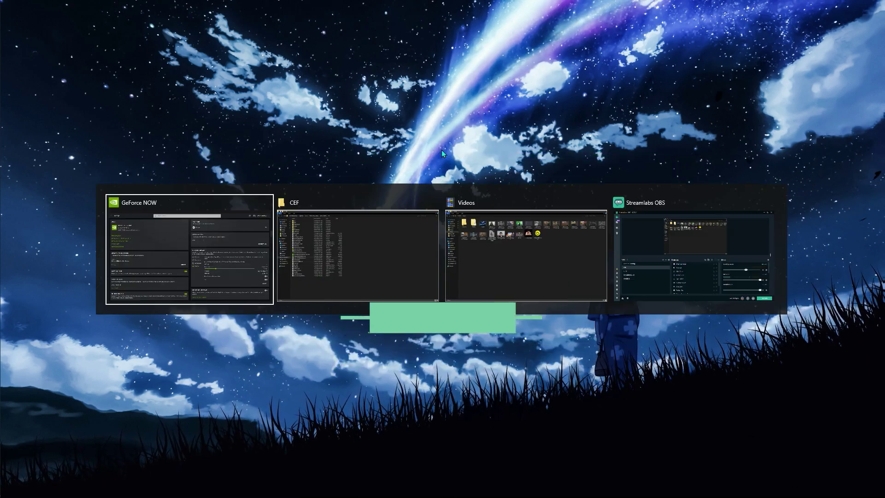
pyautogui.click(12, 29)
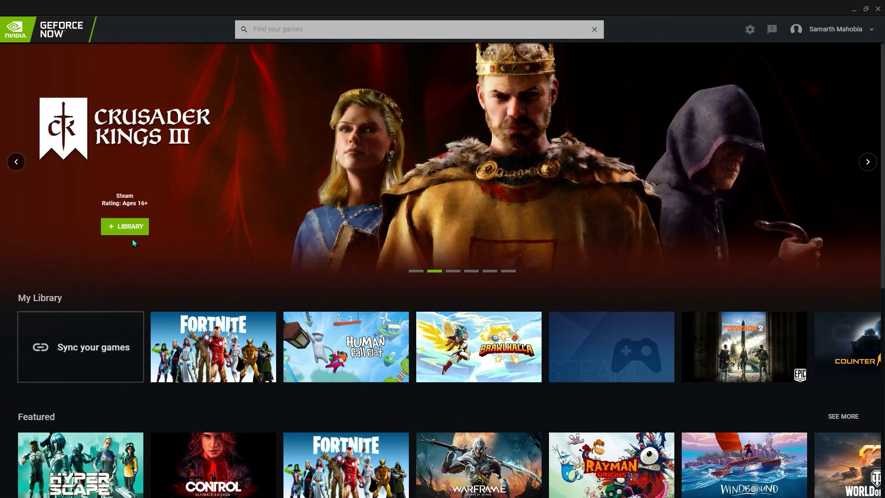
pyautogui.moveTo(488, 399)
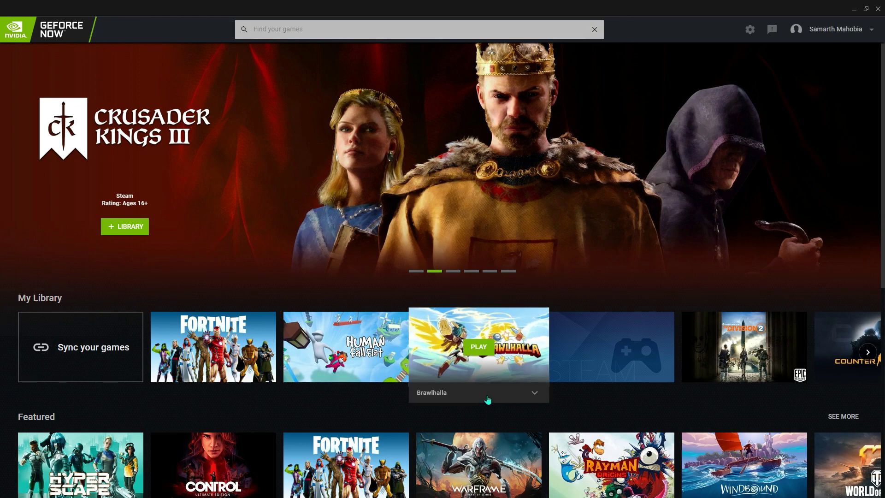
pyautogui.click(795, 30)
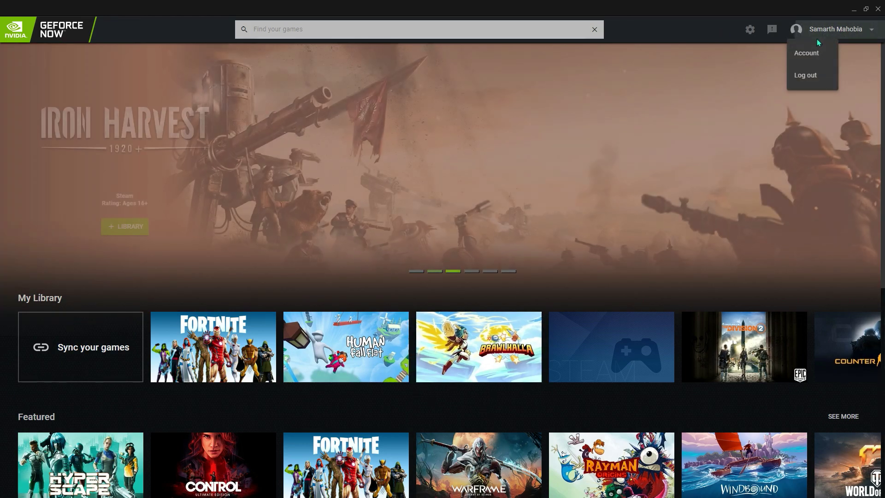
pyautogui.click(656, 35)
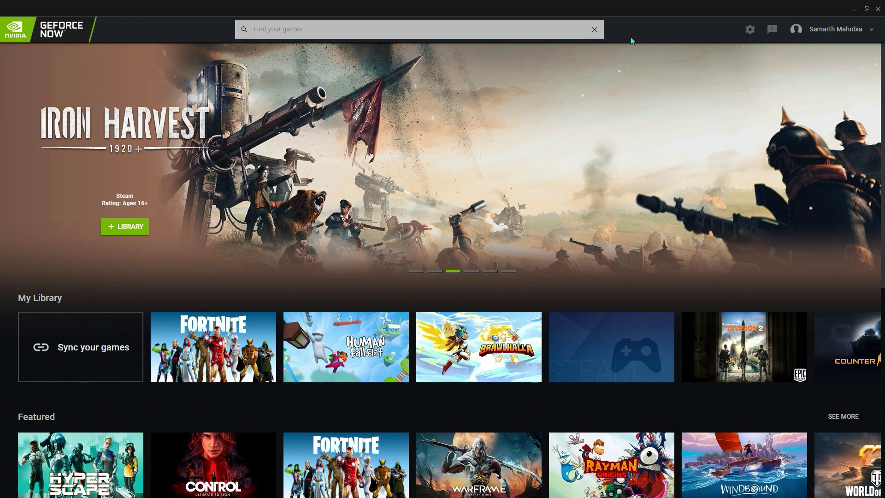
pyautogui.click(212, 350)
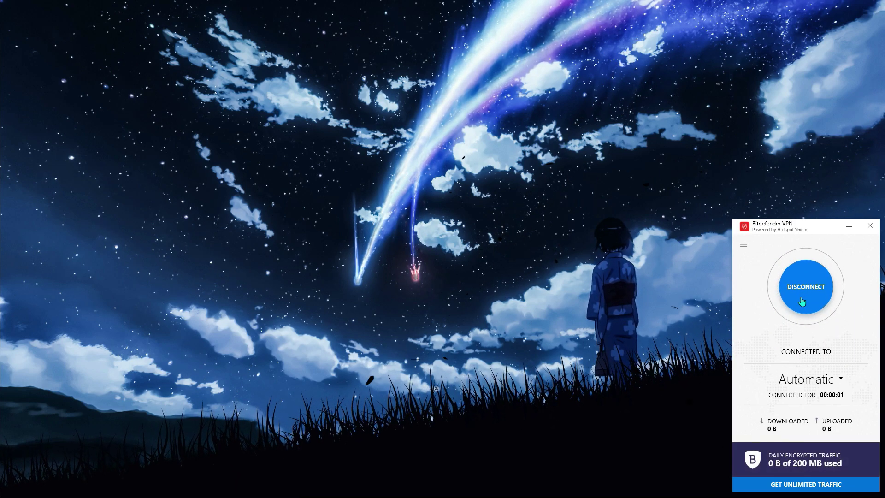
# Switch to NVIDIA Control Panel and open the per-program settings under Manage 3D settings.
pyautogui.hotkey('alt', 'Tab')
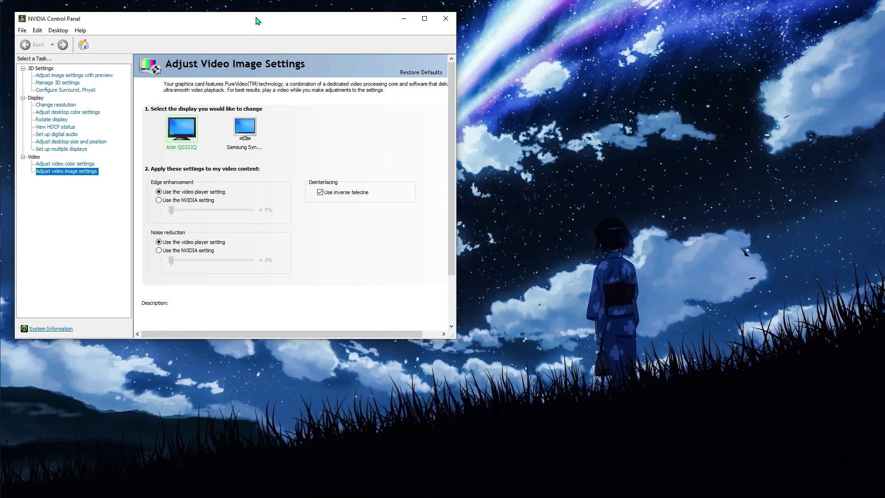
pyautogui.moveTo(256, 20); pyautogui.dragTo(430, 68)
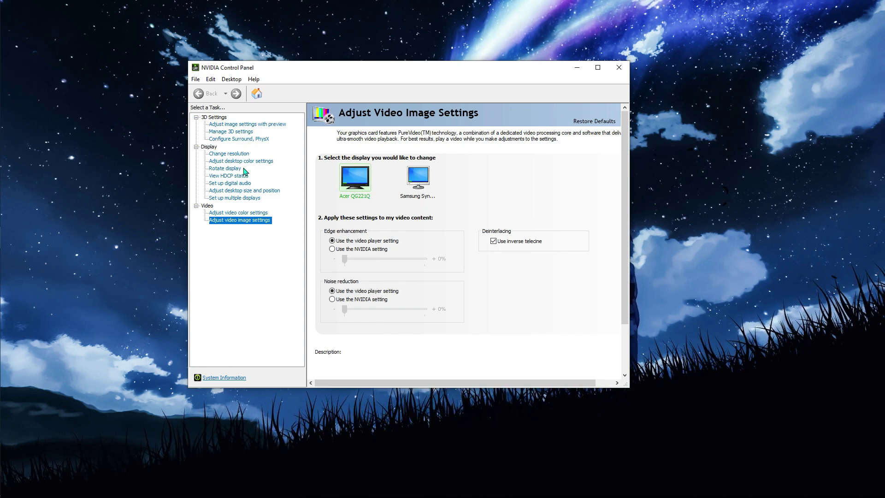
pyautogui.click(226, 134)
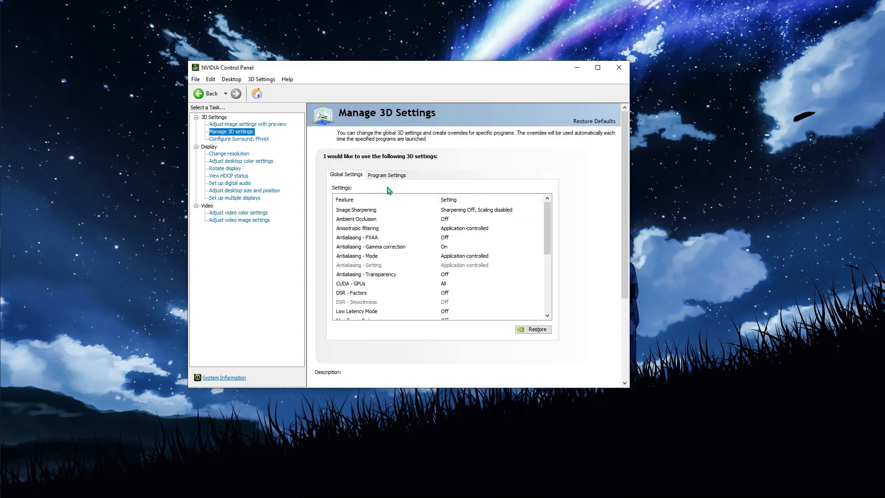
pyautogui.click(383, 175)
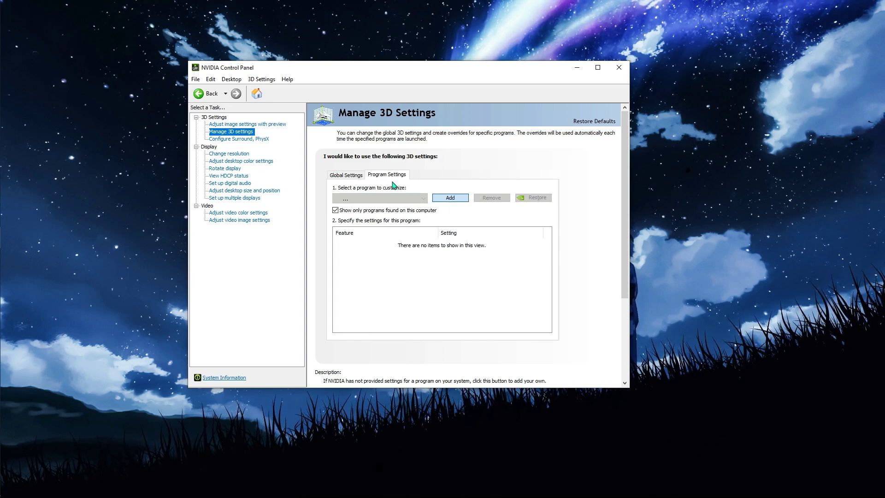
# Add the first NVIDIA GeForce NOW entry among the recently used programs to the 3D program settings.
pyautogui.click(450, 198)
pyautogui.click(417, 189)
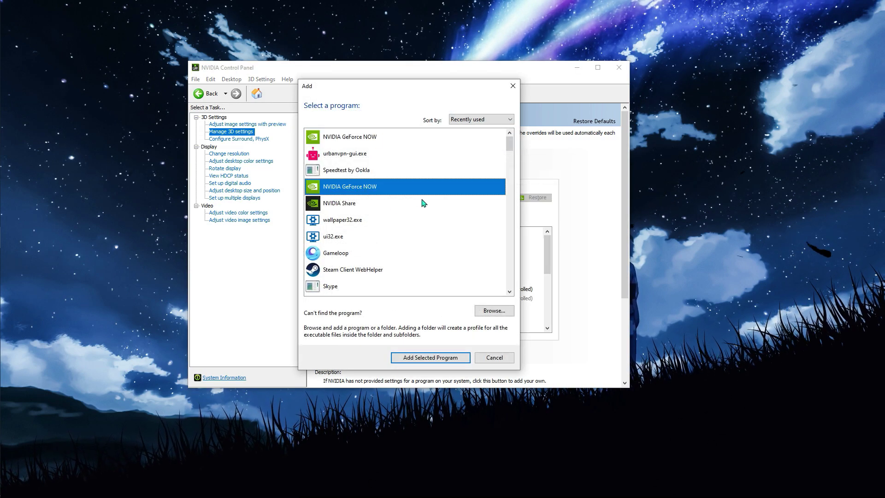
pyautogui.click(369, 137)
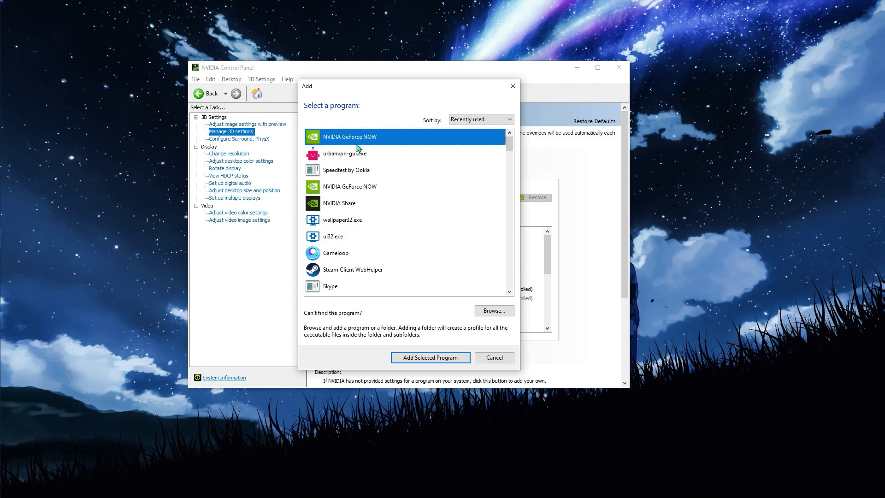
pyautogui.click(423, 359)
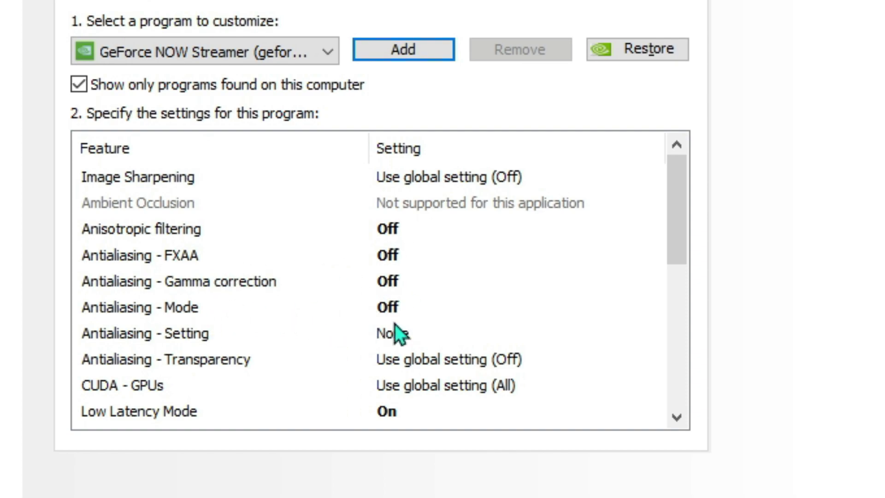
# Examine the 3D settings for the GeForce NOW Streamer program, from antialiasing and low latency mode through shader cache, texture filtering and vertical sync.
pyautogui.scroll(-1, 265, 368)
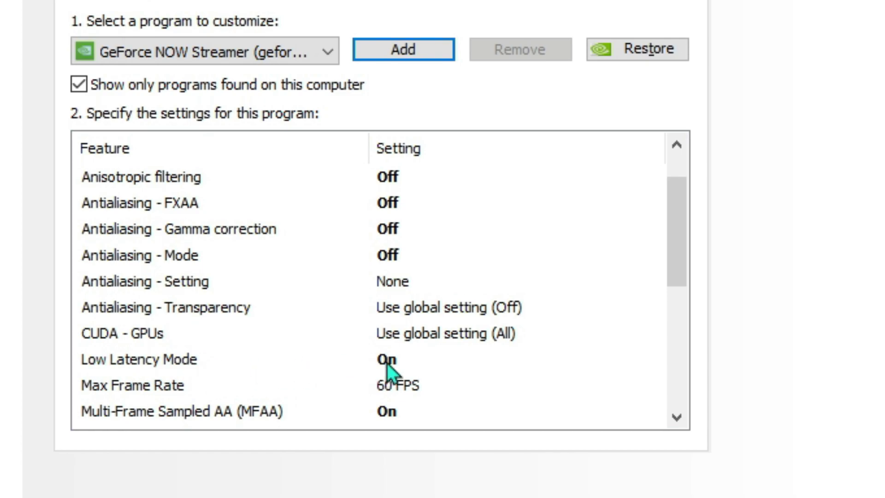
pyautogui.scroll(-1, 386, 363)
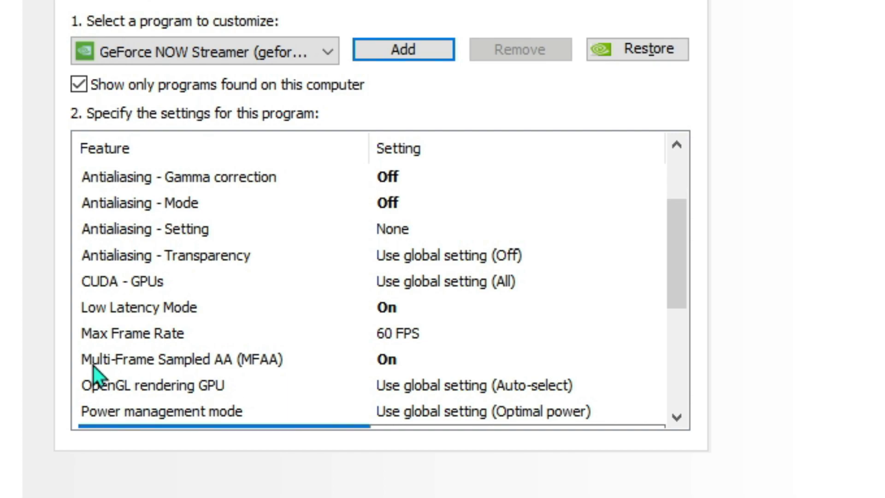
pyautogui.scroll(-1, 374, 363)
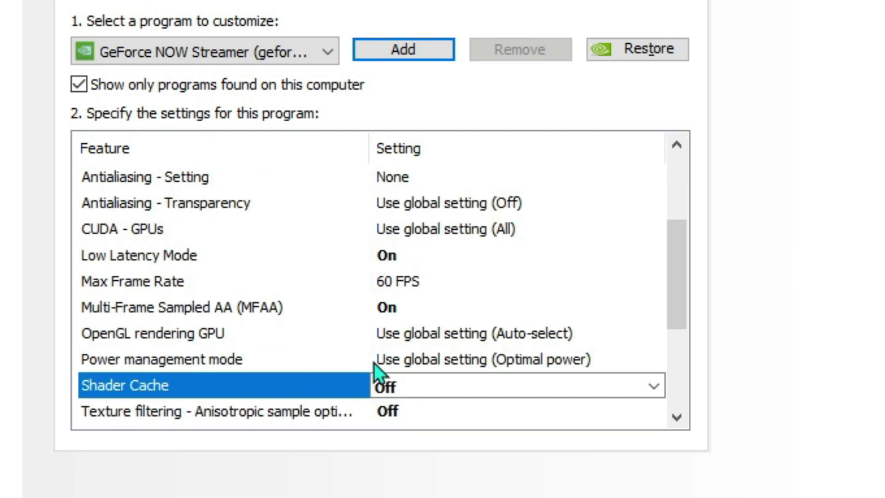
pyautogui.scroll(-1, 370, 364)
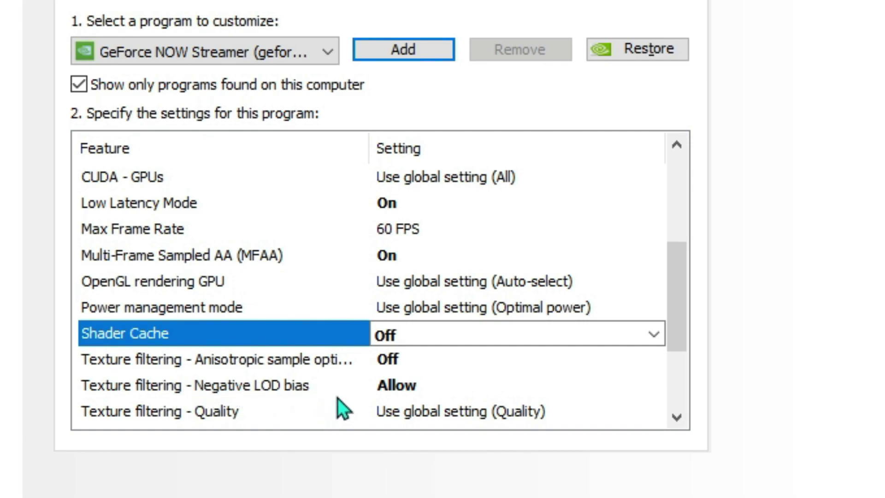
pyautogui.scroll(-2, 452, 360)
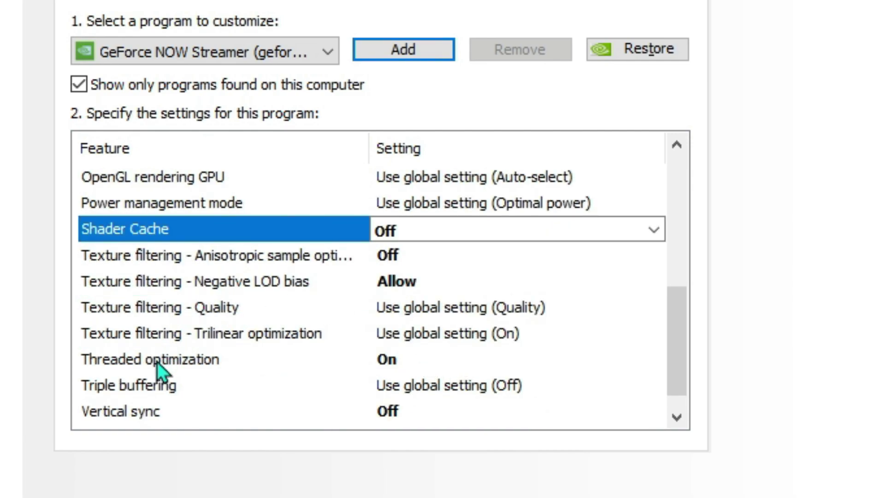
pyautogui.scroll(-1, 419, 369)
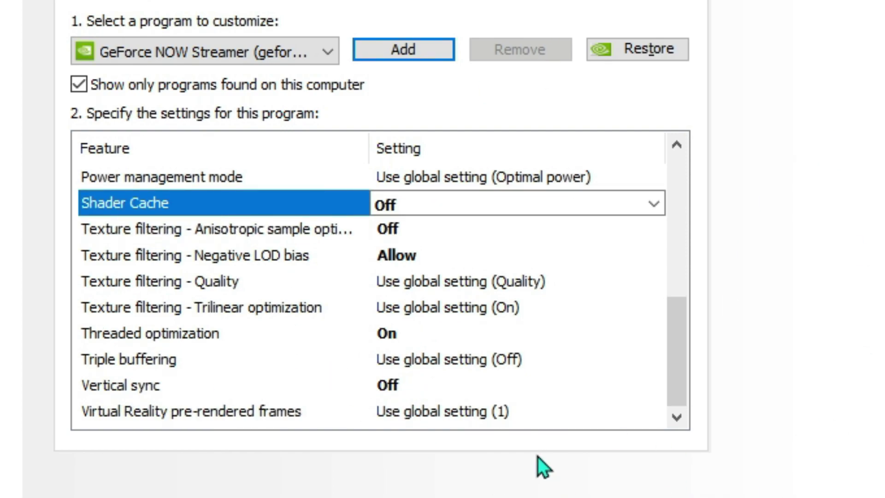
pyautogui.scroll(3, 369, 280)
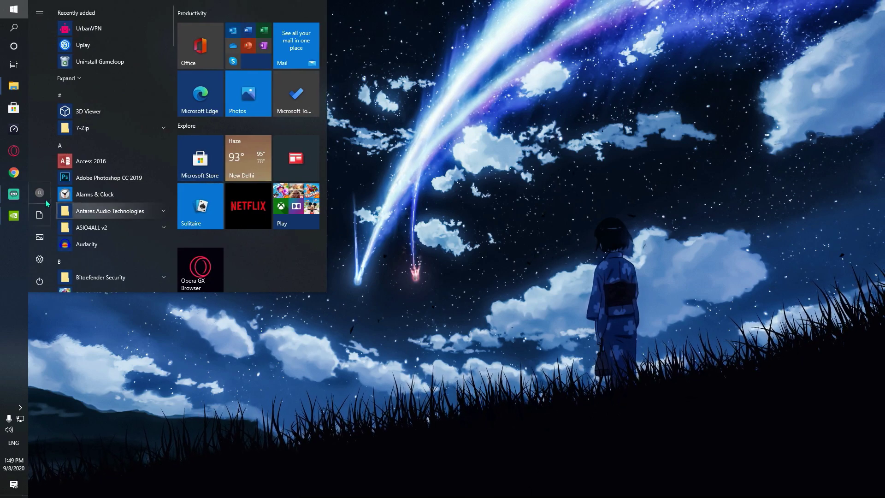
# Switch to File Explorer, open the GeForceNOW CEF folder and select GeForceNOWStreamer.json.
pyautogui.rightClick(14, 86)
pyautogui.click(56, 110)
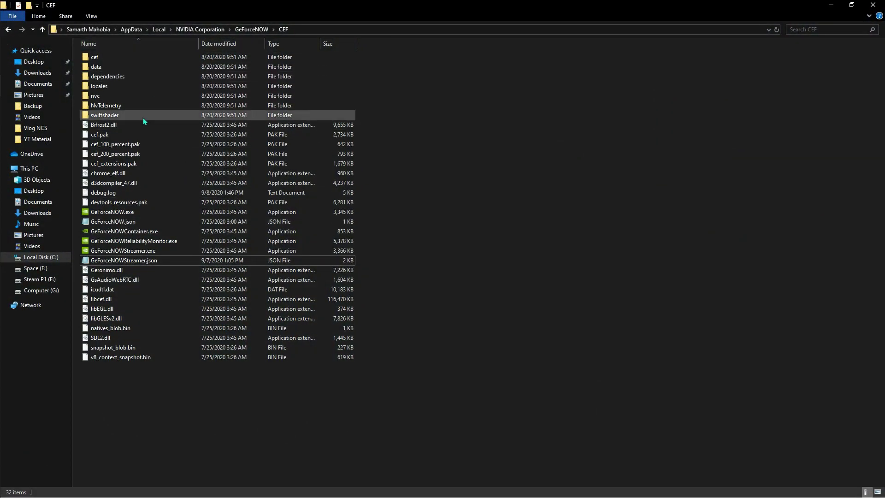
pyautogui.click(141, 264)
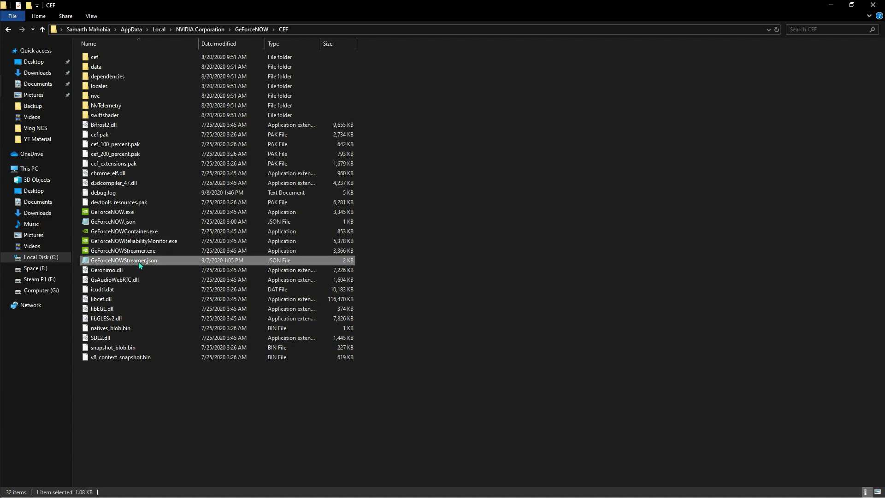
# Edit GeForceNOWStreamer.json in Notepad to set the NV-GFN-ACCELERATOR switch to DX10, and save and close the file.
pyautogui.rightClick(140, 265)
pyautogui.click(157, 35)
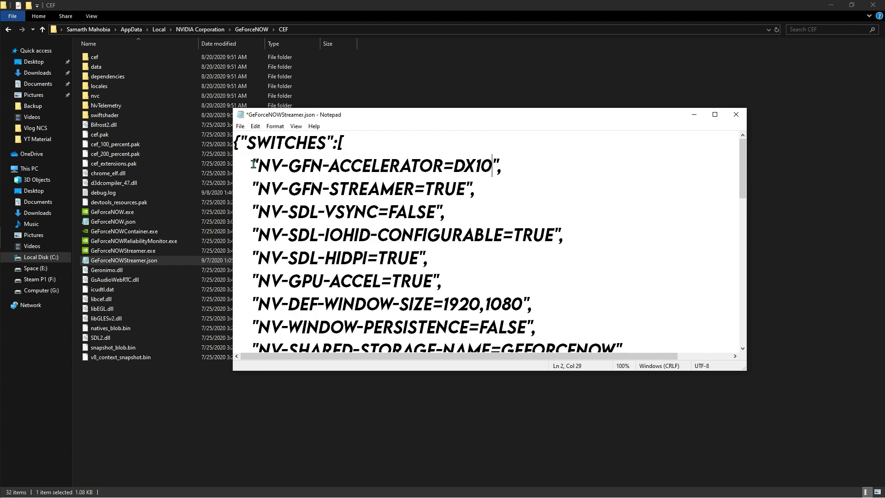
pyautogui.moveTo(253, 164); pyautogui.dragTo(501, 166)
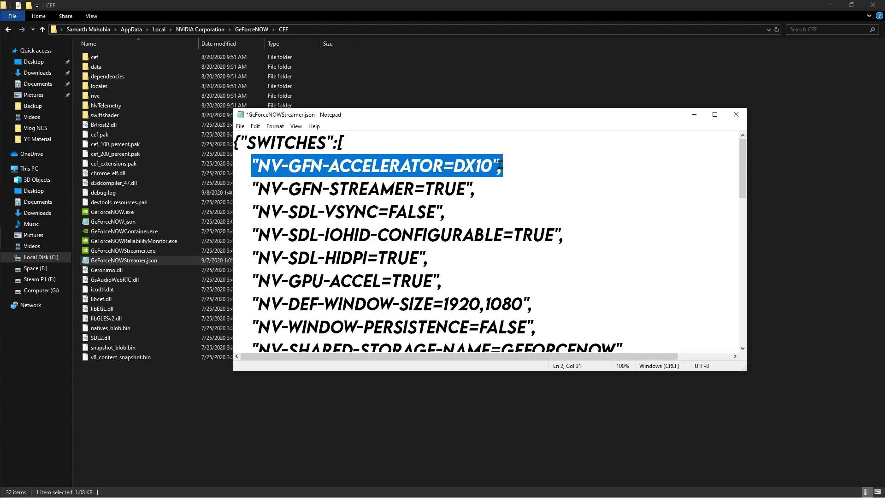
pyautogui.click(742, 118)
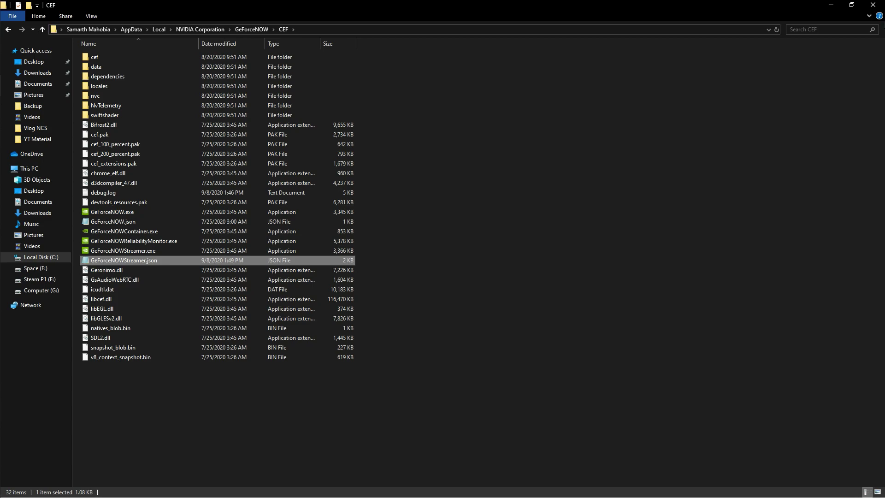